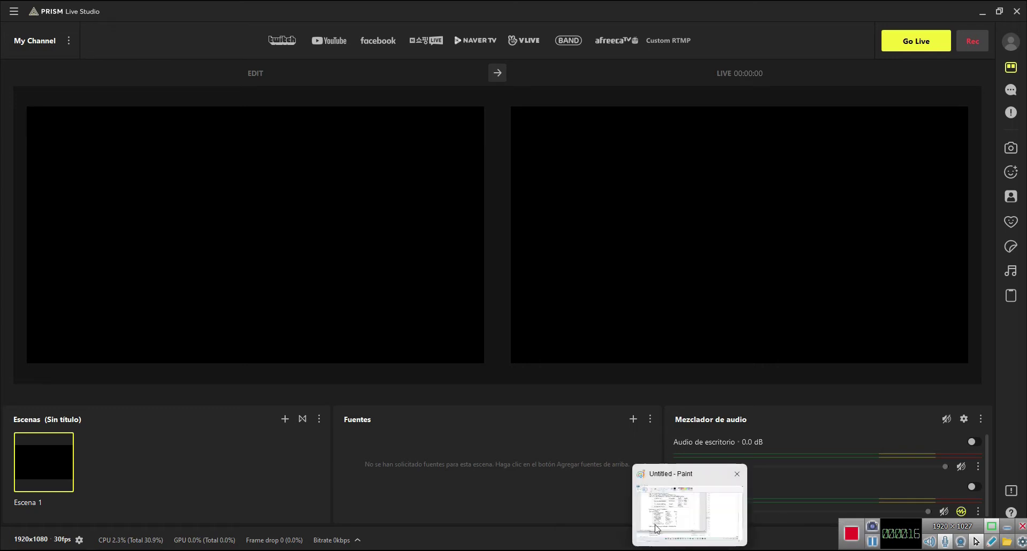
- Unmute the Mic/Aux channel in the audio mixer
left_click(633, 422)
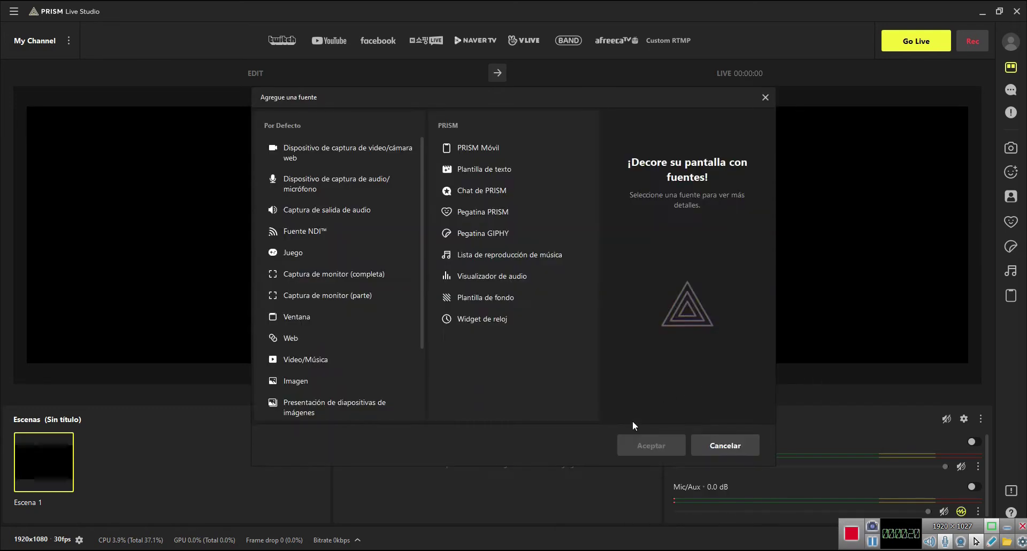
left_click(720, 447)
left_click(945, 511)
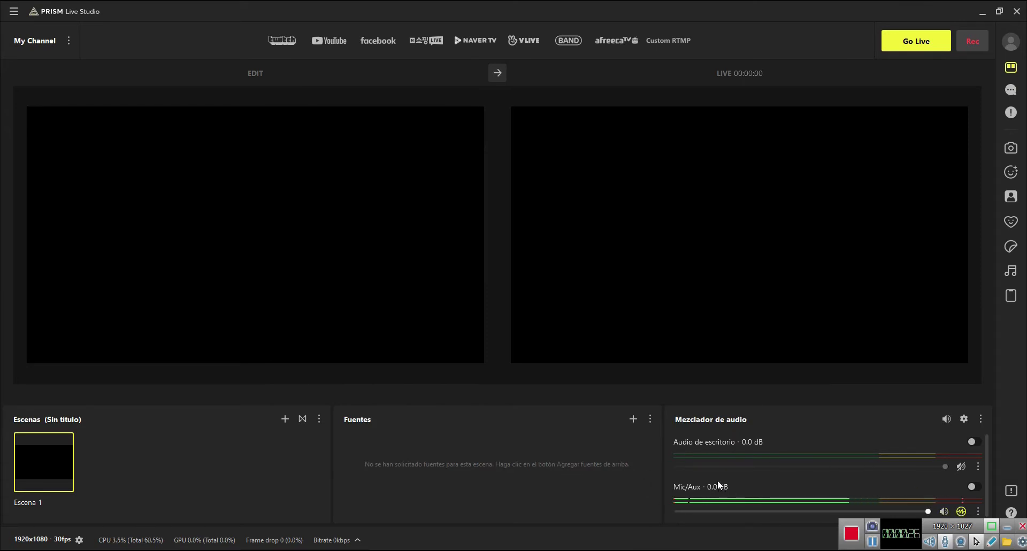
- Add a new visible Video/Música source to Escena 1, keeping the default source name
left_click(633, 422)
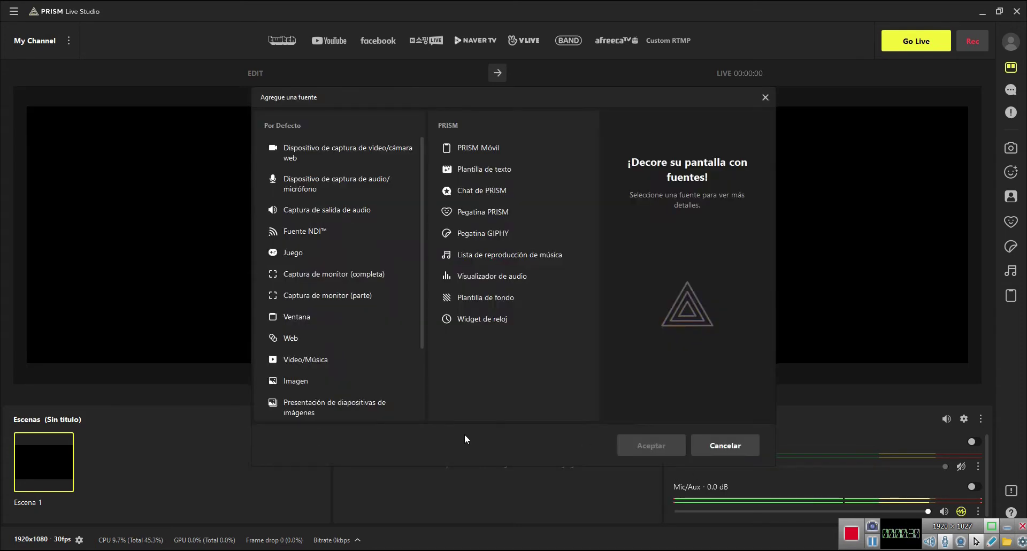
left_click(325, 360)
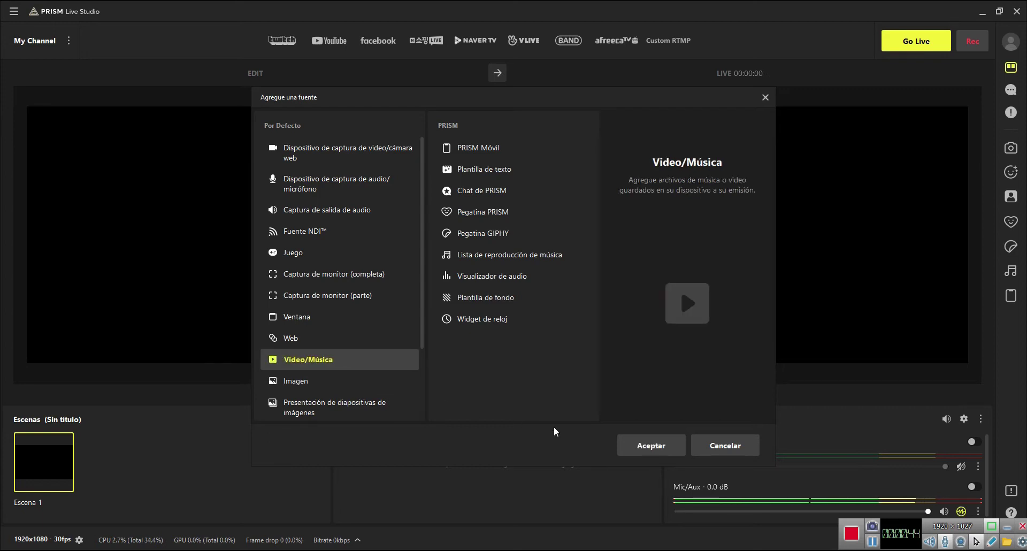
left_click(647, 439)
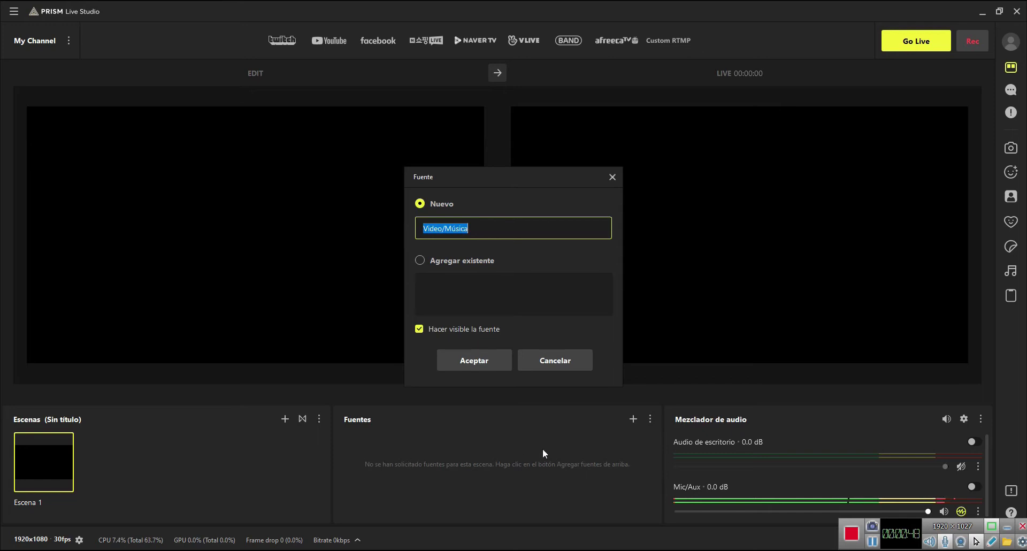
left_click(480, 359)
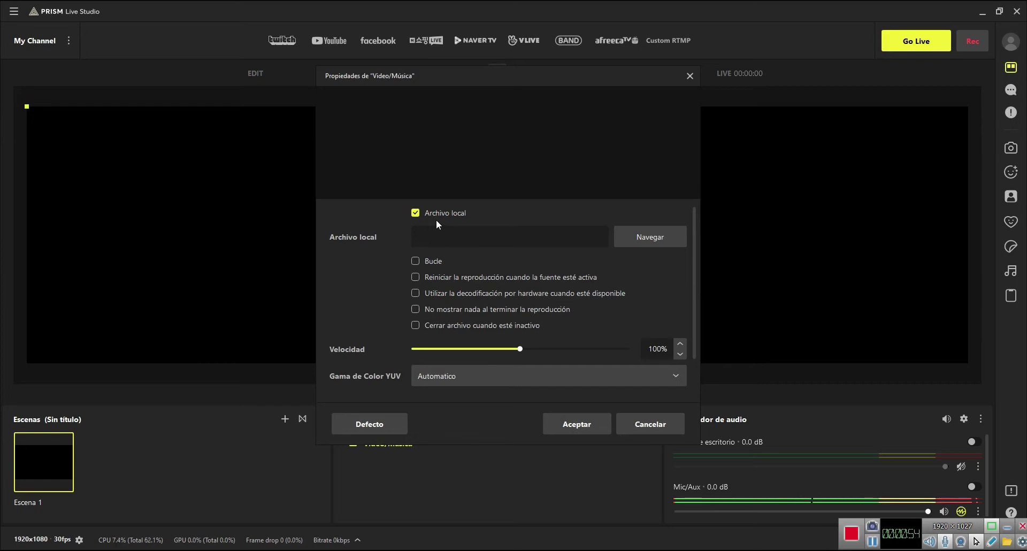
- Load the desktop video "Tema 2 Curso Prism live studio" as the source's local file
left_click(671, 237)
scroll(672, 235, "down", 5)
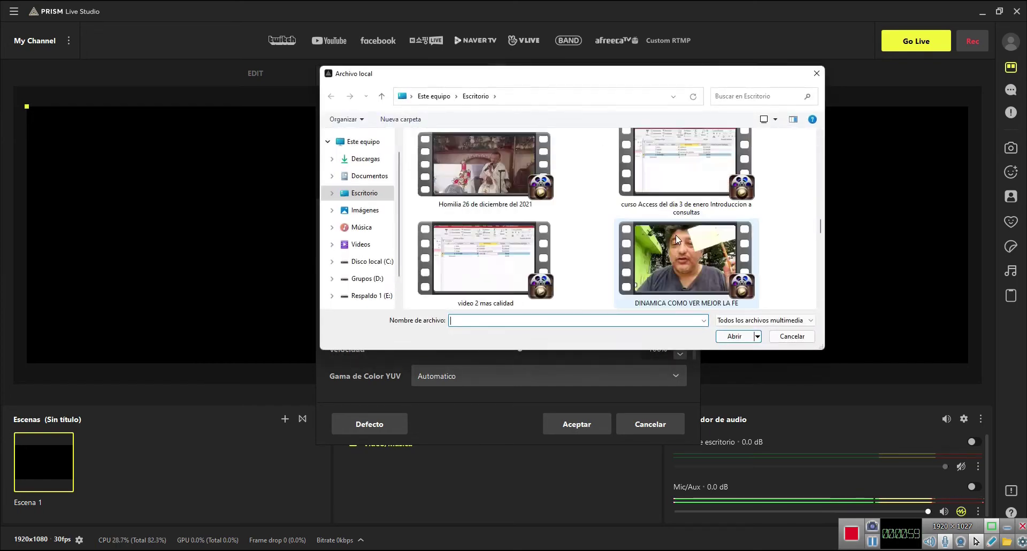
scroll(676, 235, "down", 3)
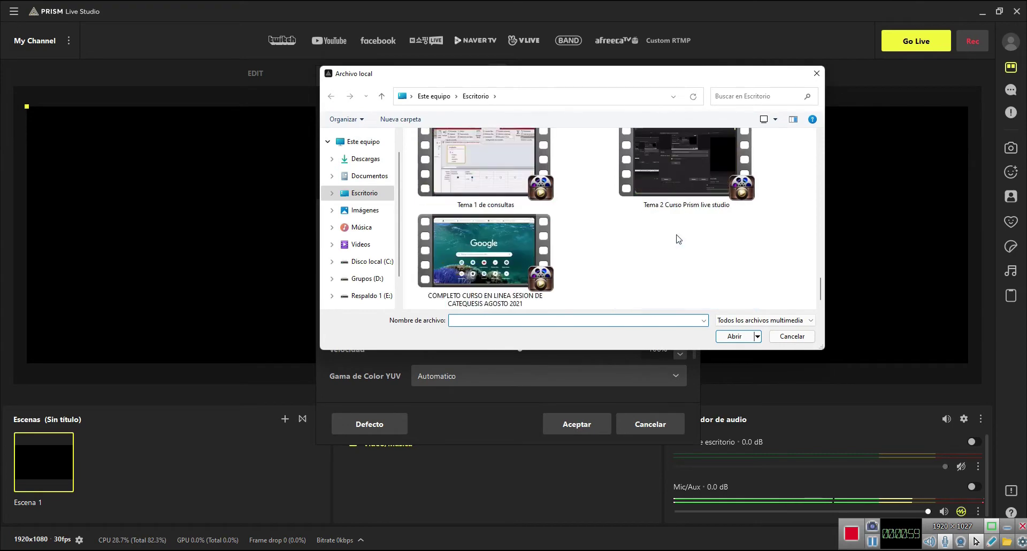
double_click(656, 175)
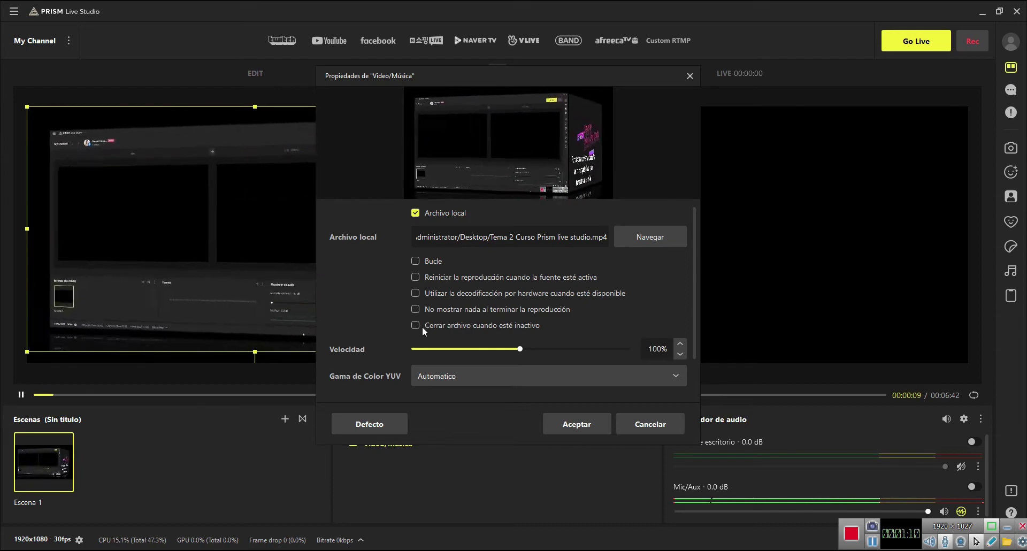
- Turn on playback restart, hardware decoding, showing nothing at the end and closing when inactive, with looping tried and switched off
left_click(415, 261)
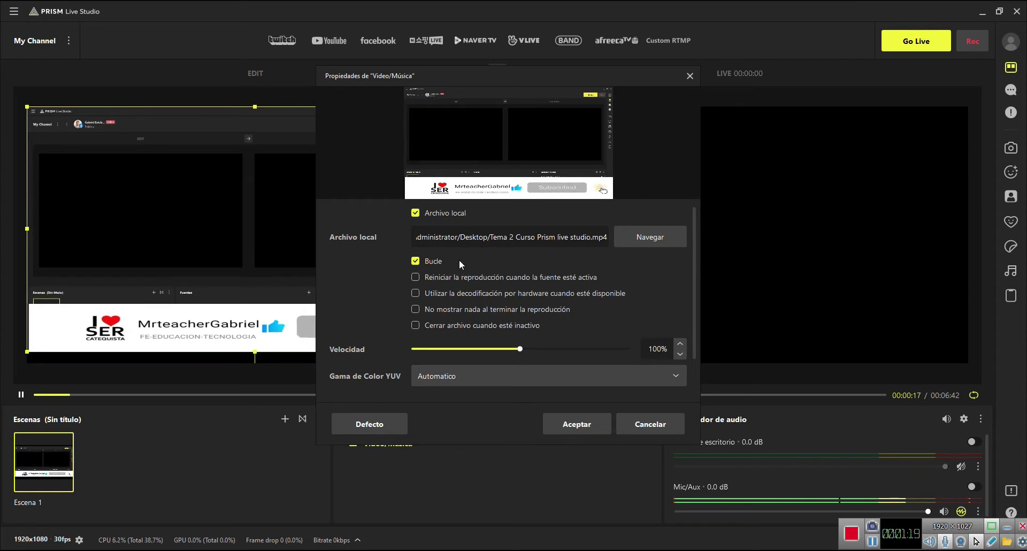
left_click(416, 277)
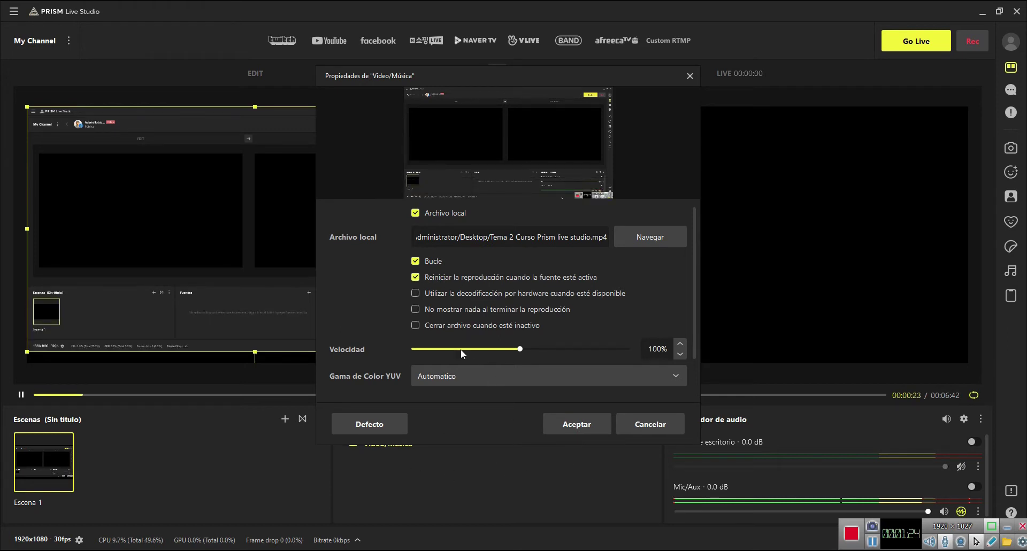
left_click(416, 293)
left_click(415, 261)
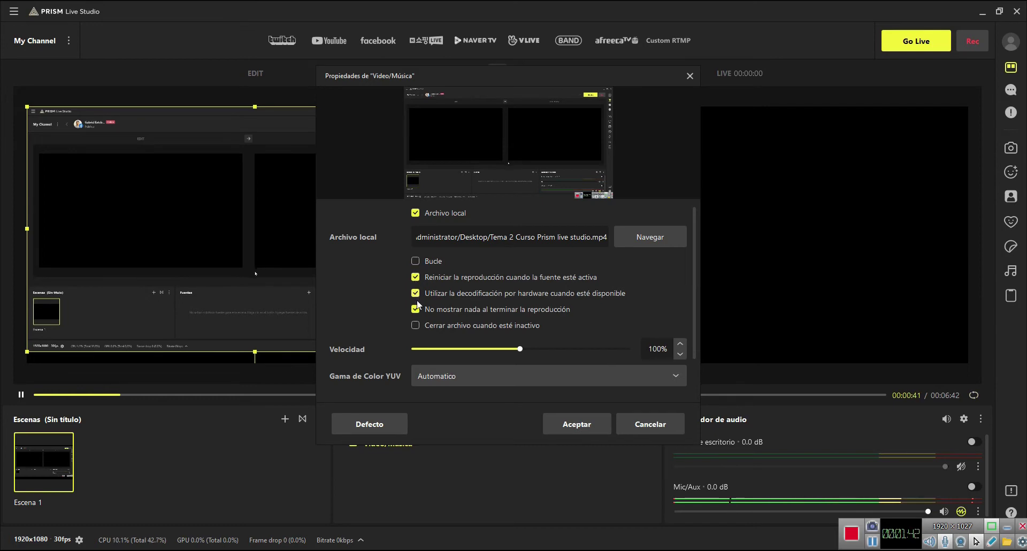
left_click(416, 324)
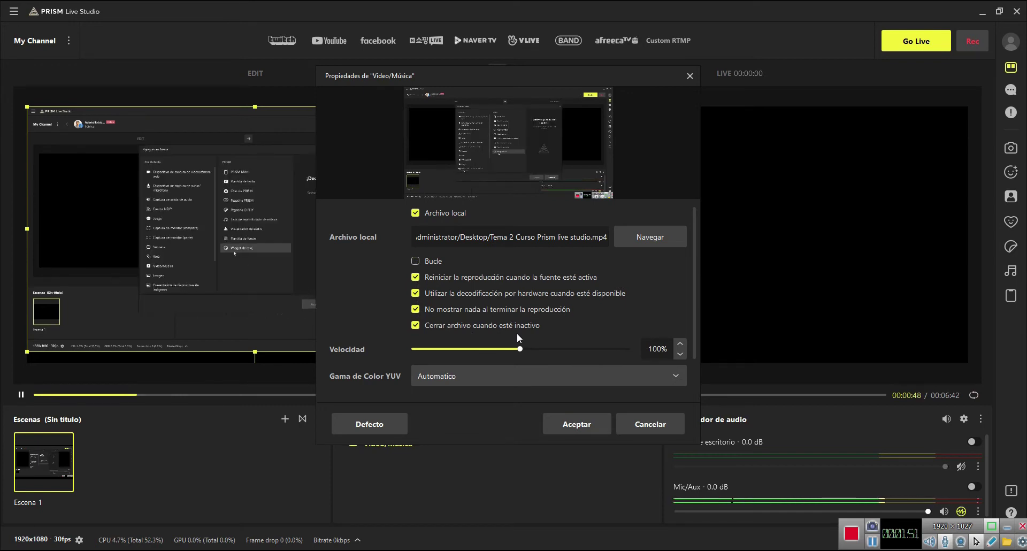
- Clear the four enabled playback options of the video source, and briefly try Bucle before switching it off
left_click(415, 277)
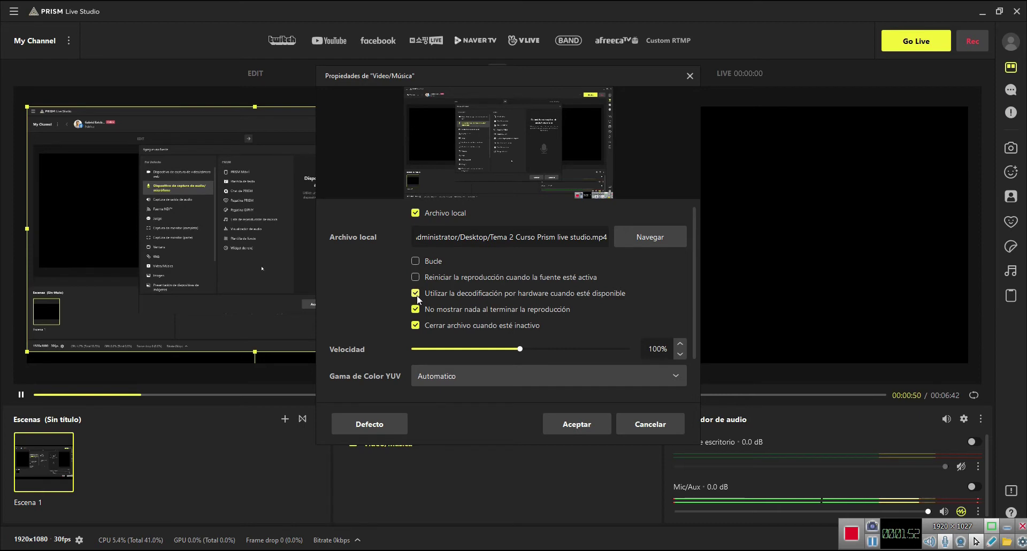
left_click(415, 292)
left_click(415, 309)
left_click(415, 325)
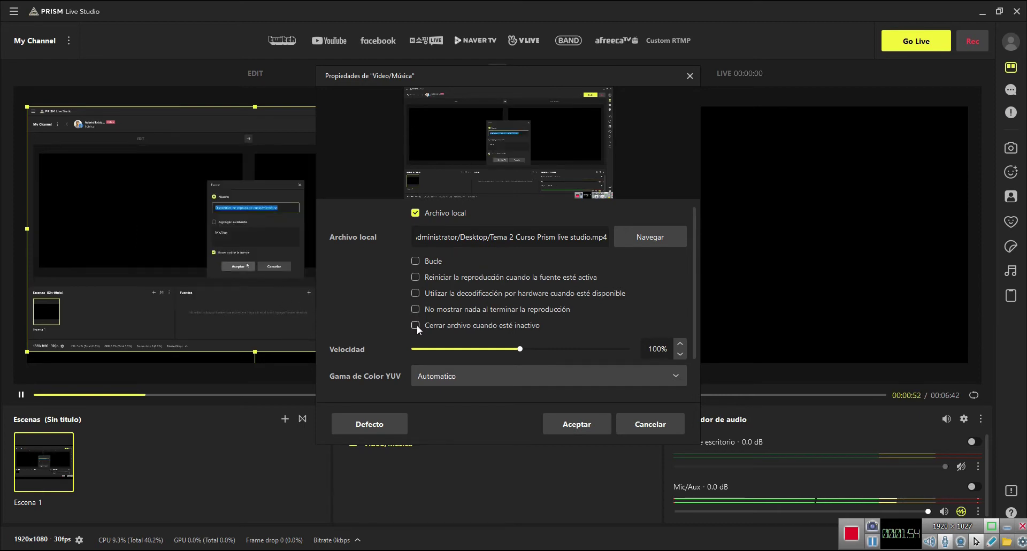
left_click(416, 262)
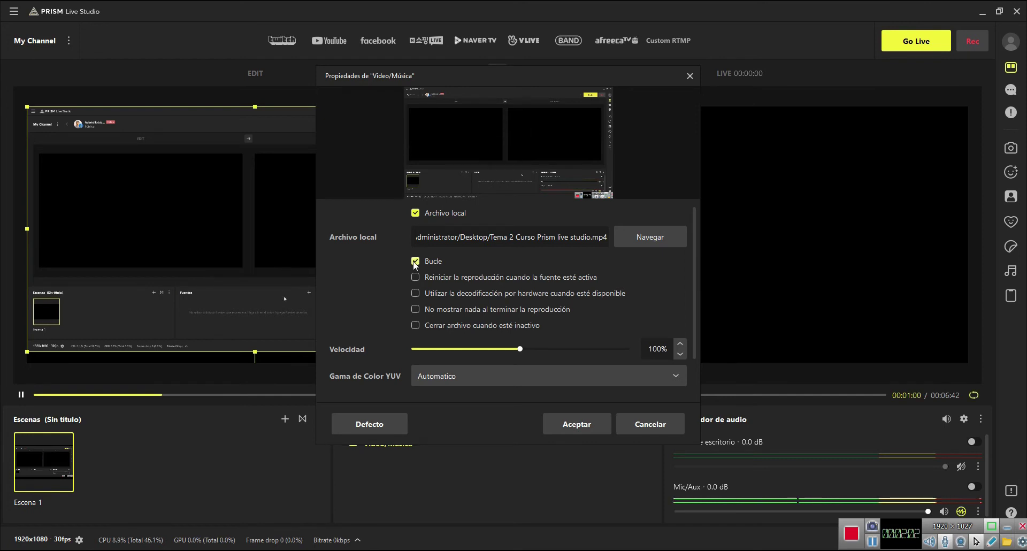
left_click(416, 262)
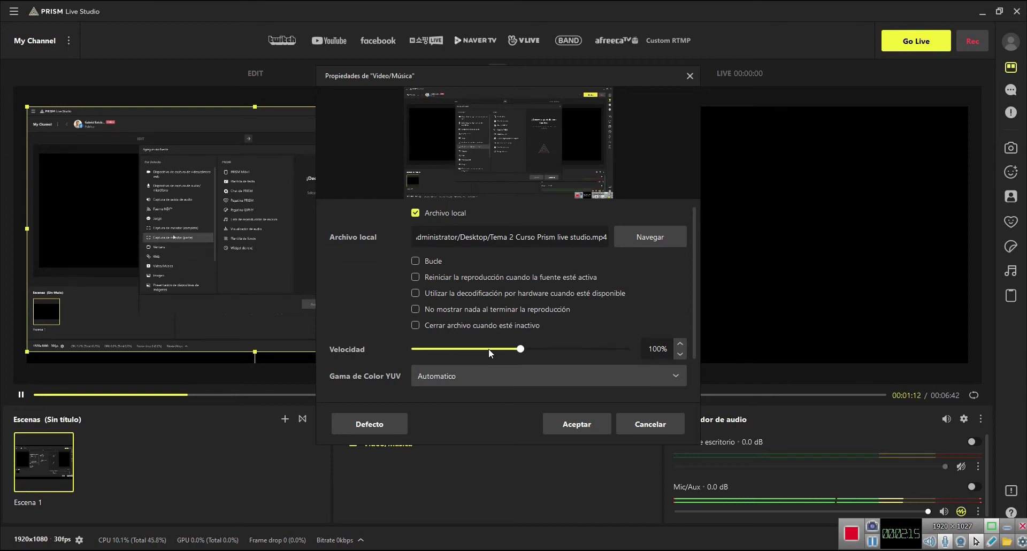
- Try the Parcial and Completo YUV color ranges on the video source
left_click(428, 373)
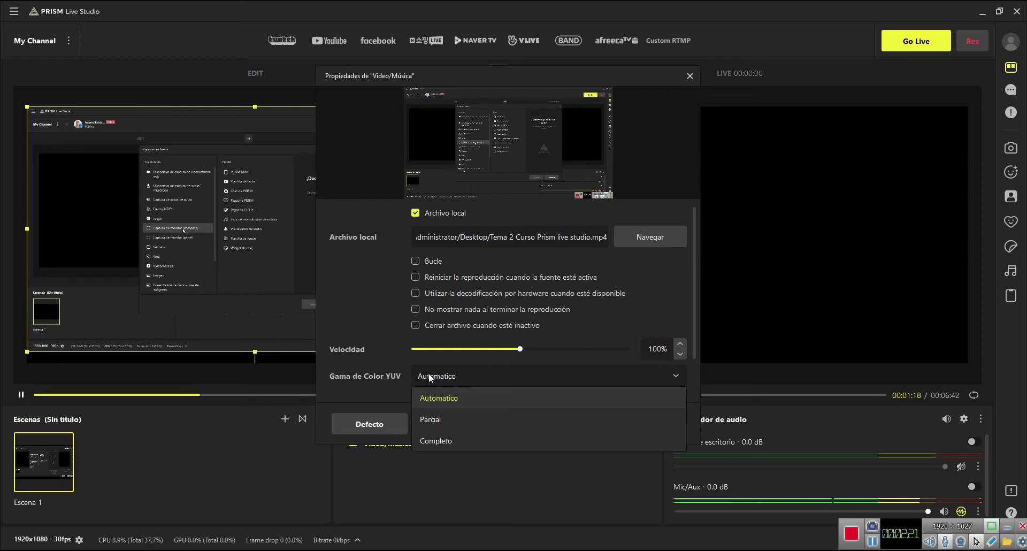
left_click(448, 419)
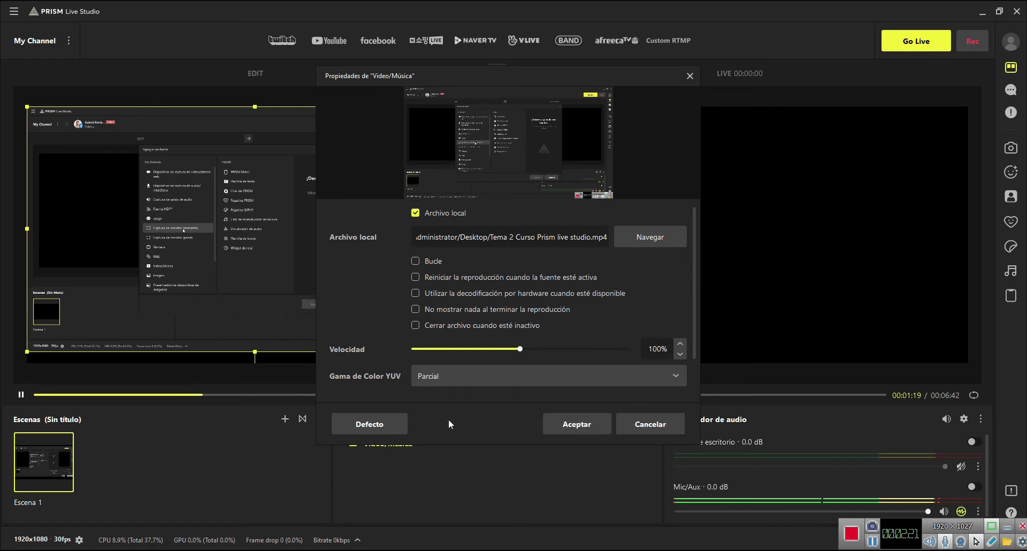
left_click(502, 375)
left_click(464, 441)
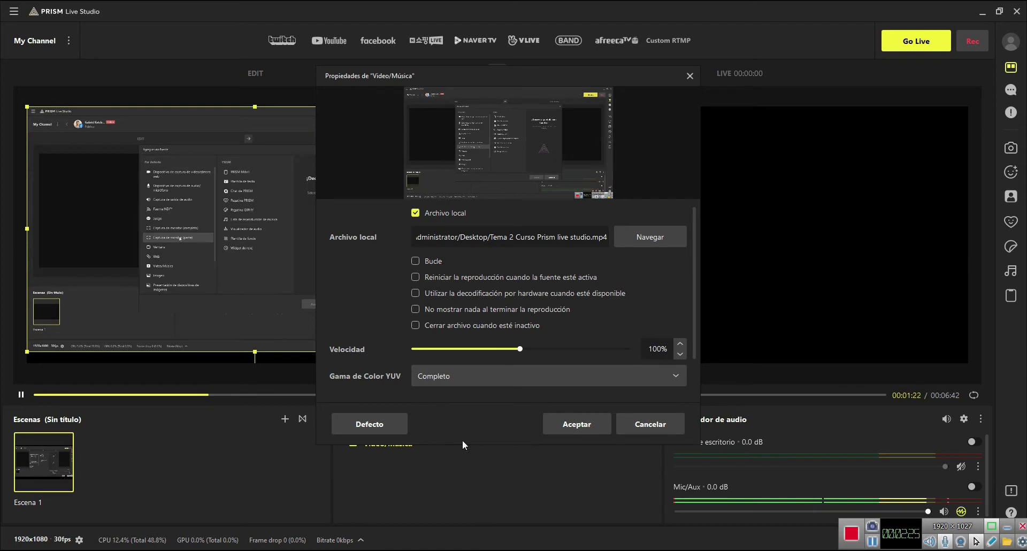
left_click(465, 376)
left_click(445, 420)
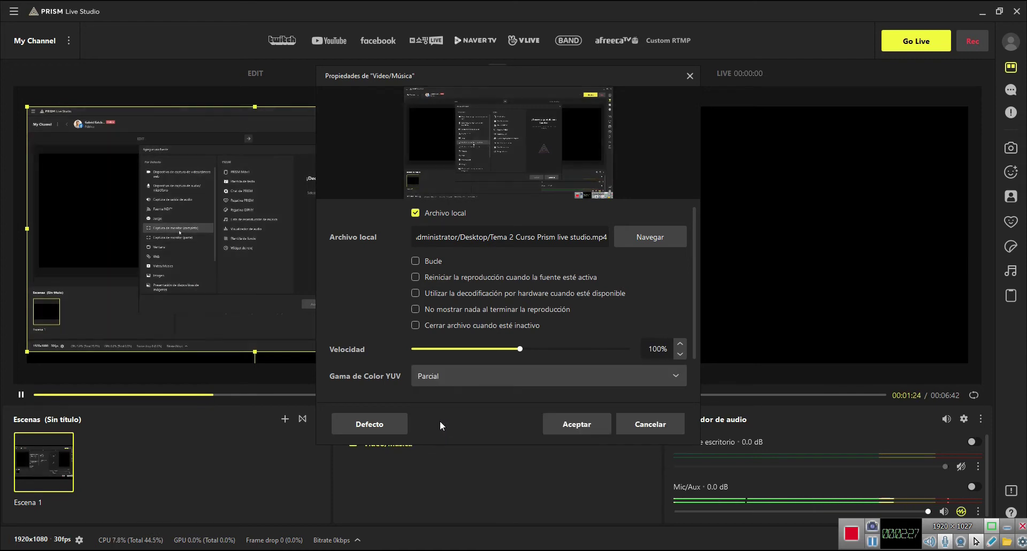
left_click(441, 376)
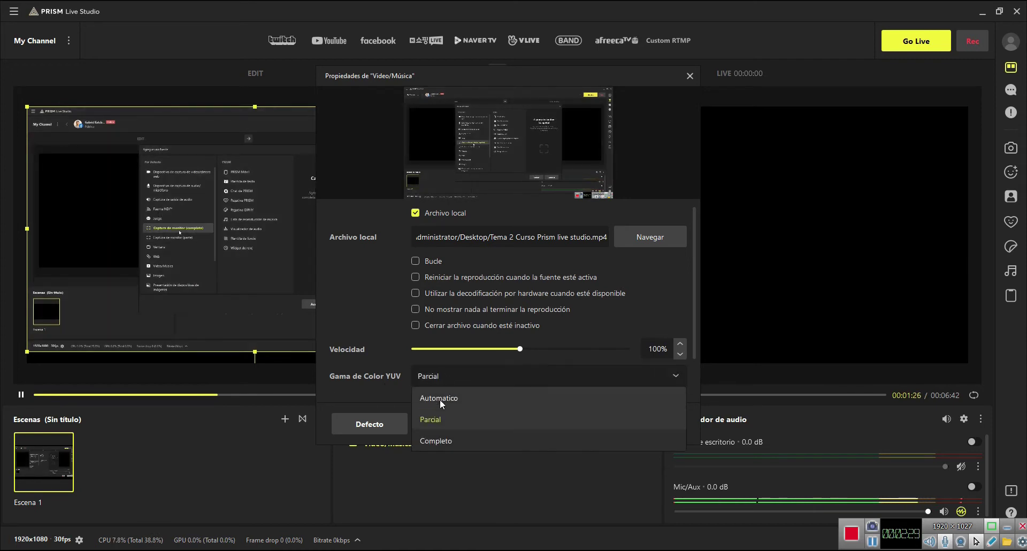
left_click(445, 441)
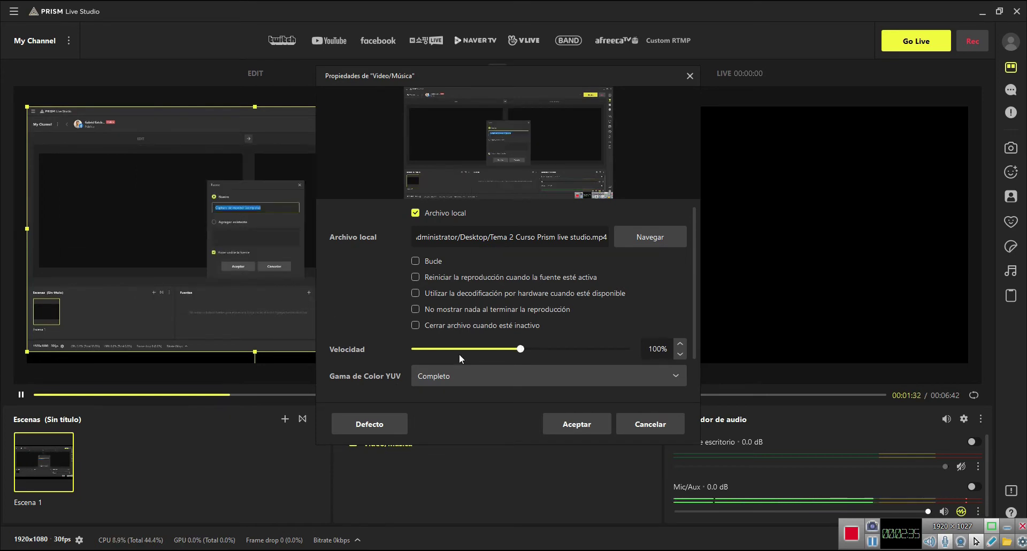
- Set the video source's YUV color range to Parcial and accept the properties
left_click(534, 375)
left_click(466, 421)
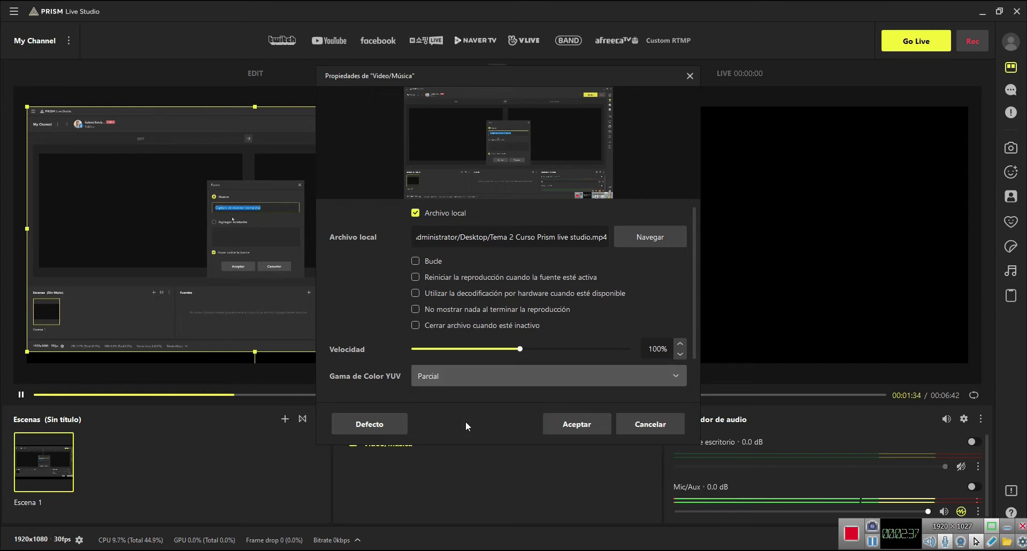
left_click(582, 423)
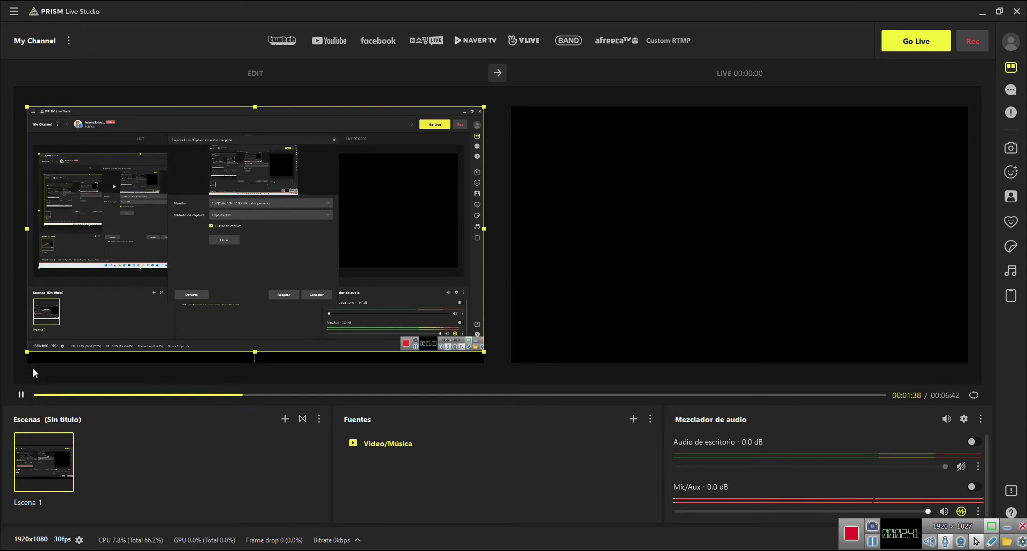
- Pause the video and rewind it to 00:00:00, and mute the Mic/Aux channel
left_click(22, 395)
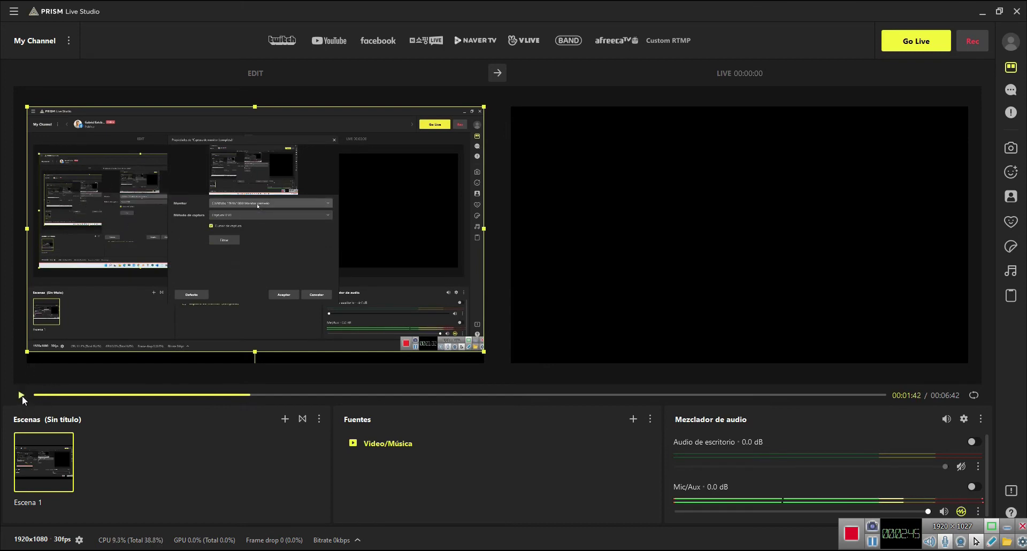
left_click_drag(252, 396, 28, 399)
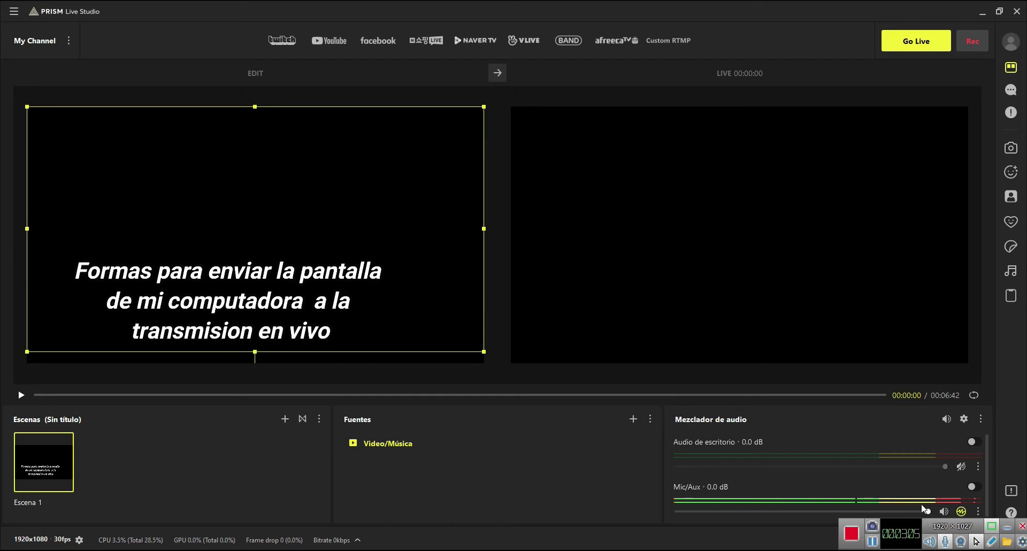
left_click(944, 512)
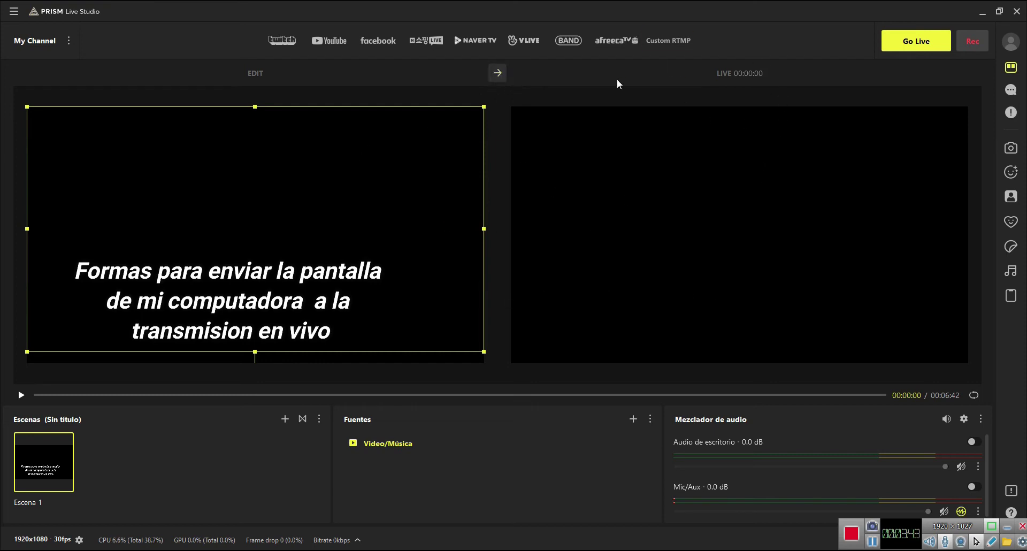
- Send the edited scene to the live output and play the video to about 00:00:18, pausing it there
left_click(494, 77)
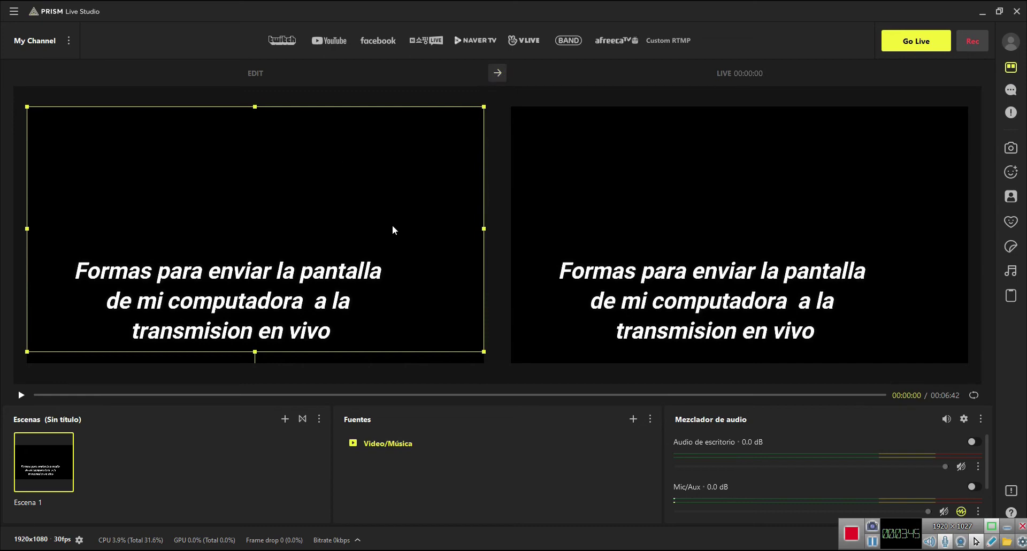
left_click(21, 395)
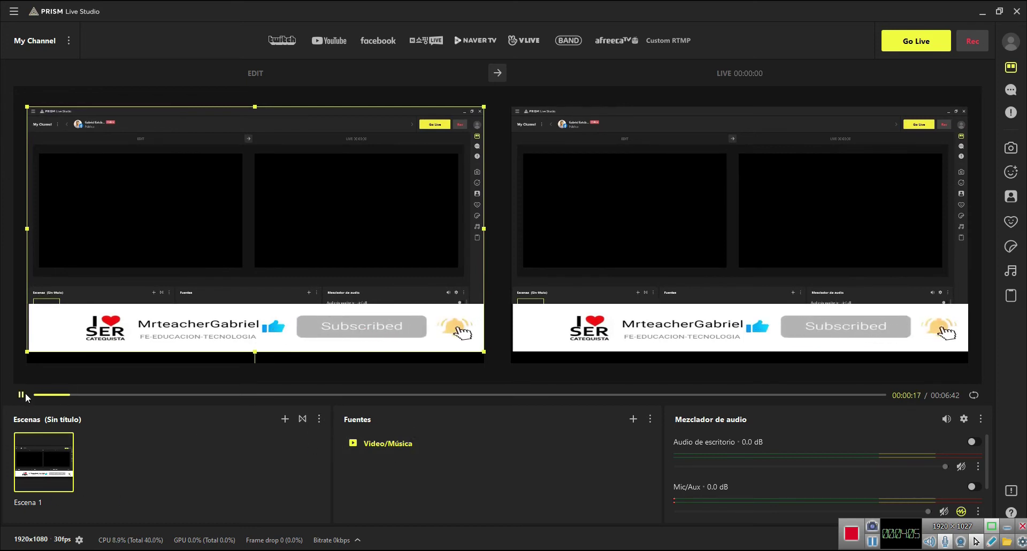
left_click(25, 394)
- Delete the Video/Música source from Escena 1 and send the empty scene to the live output
right_click(390, 446)
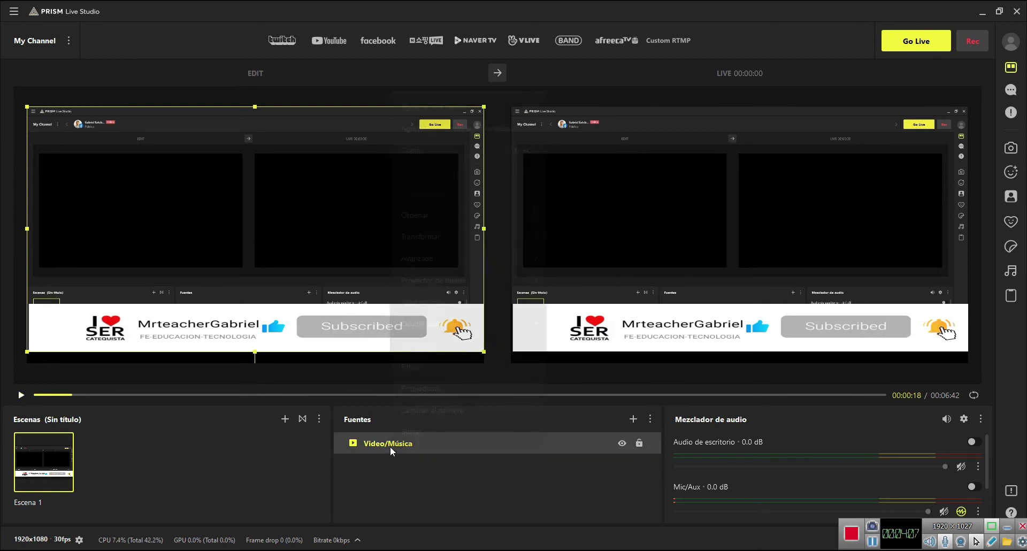
left_click(430, 432)
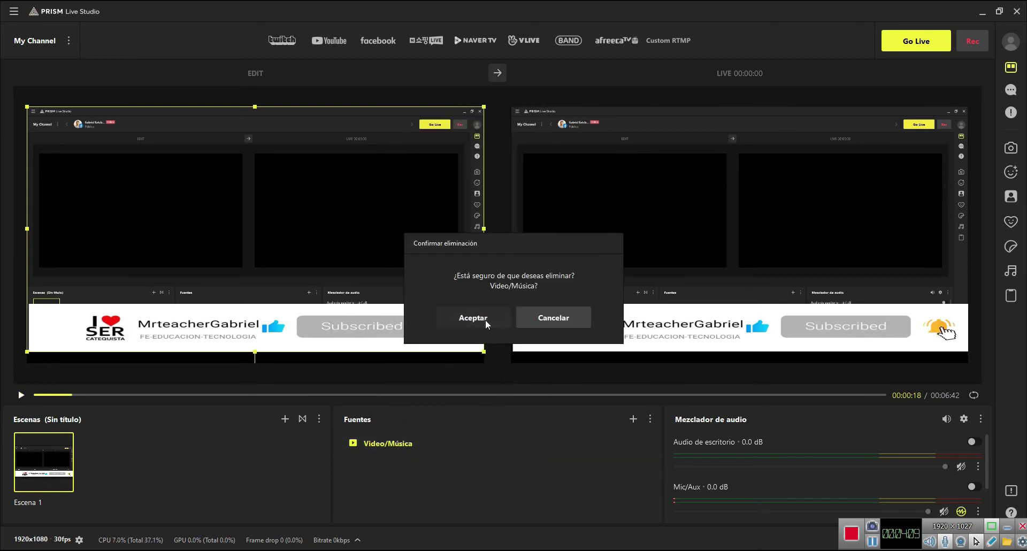
left_click(473, 317)
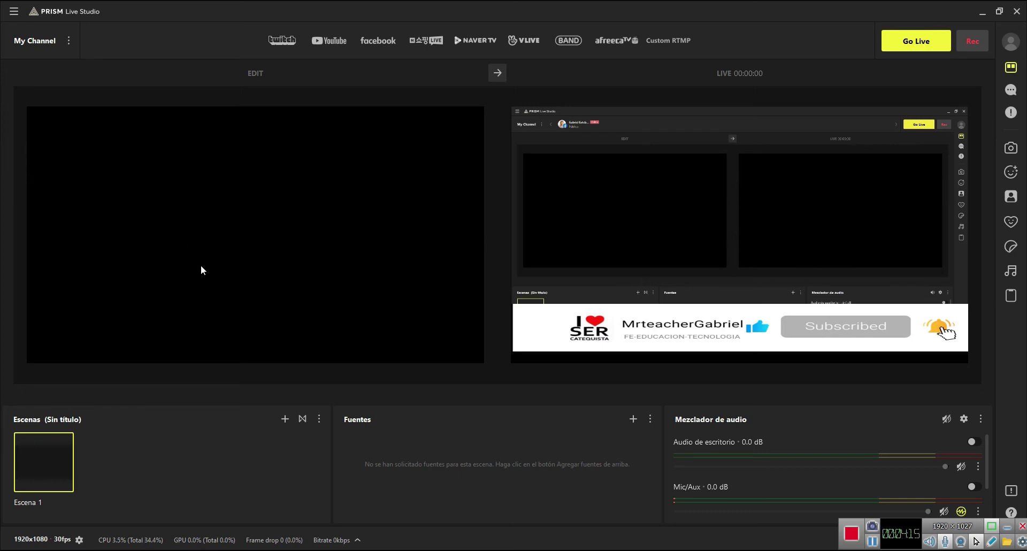
left_click(500, 77)
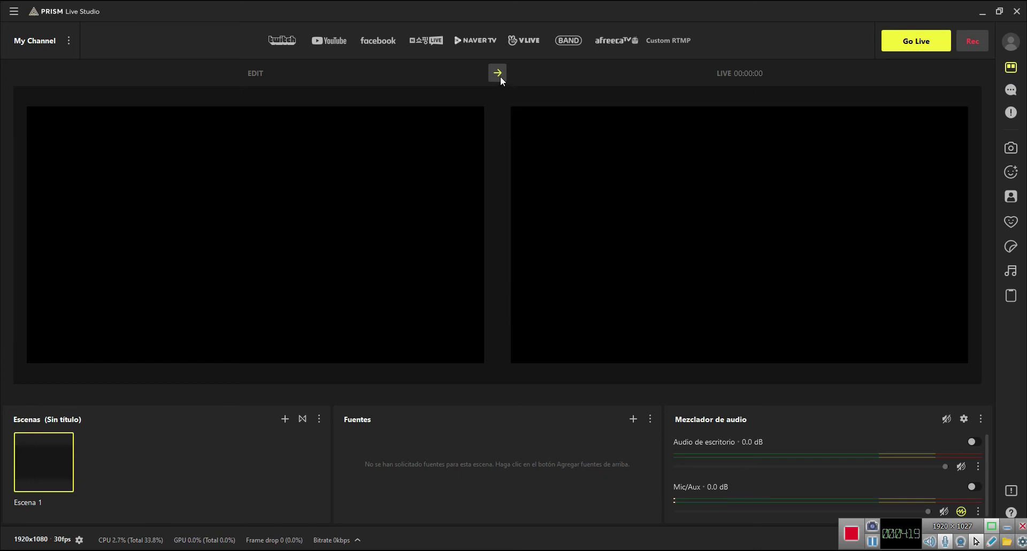
- Add a new Captura de monitor (completa) source to Escena 1, keeping its default name and properties
left_click(634, 422)
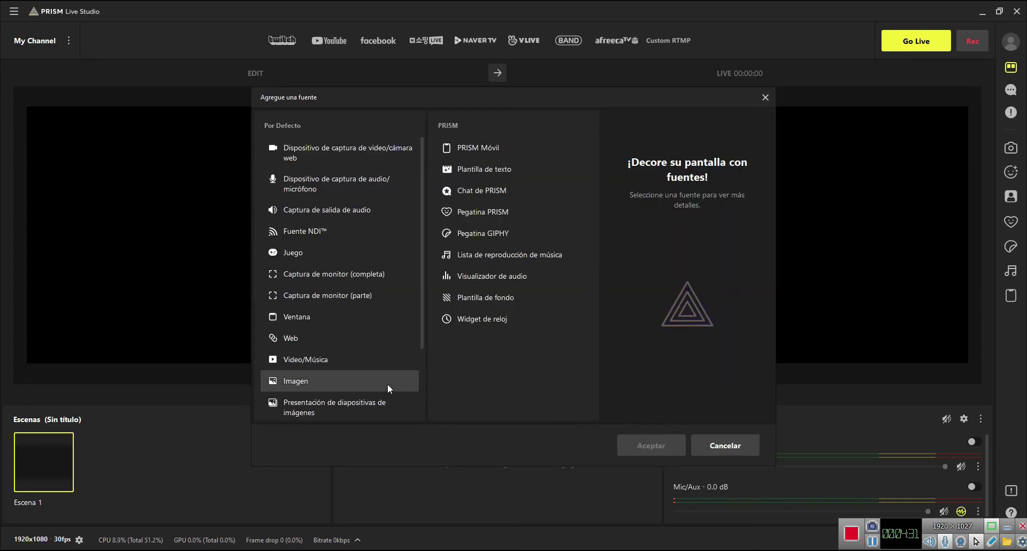
left_click(362, 279)
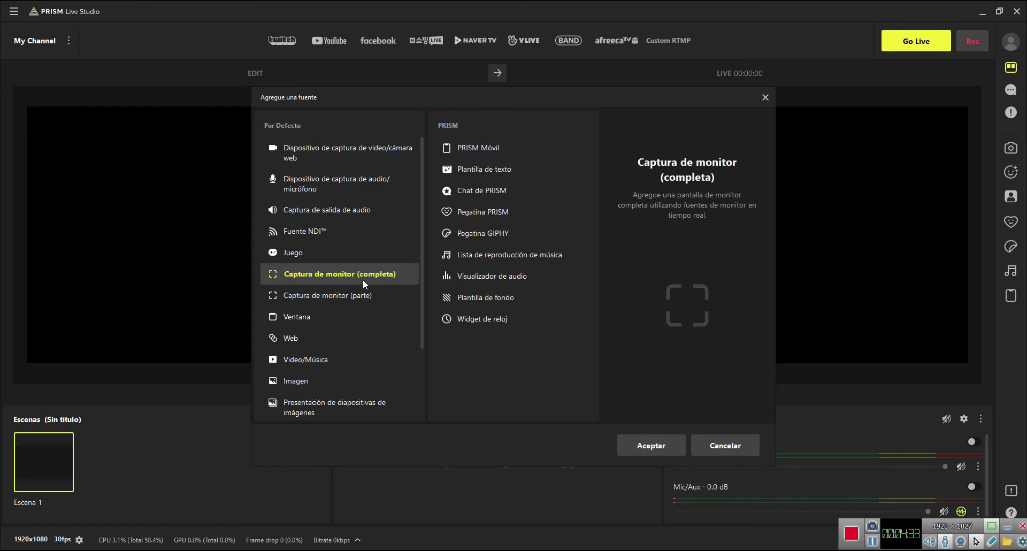
left_click(669, 444)
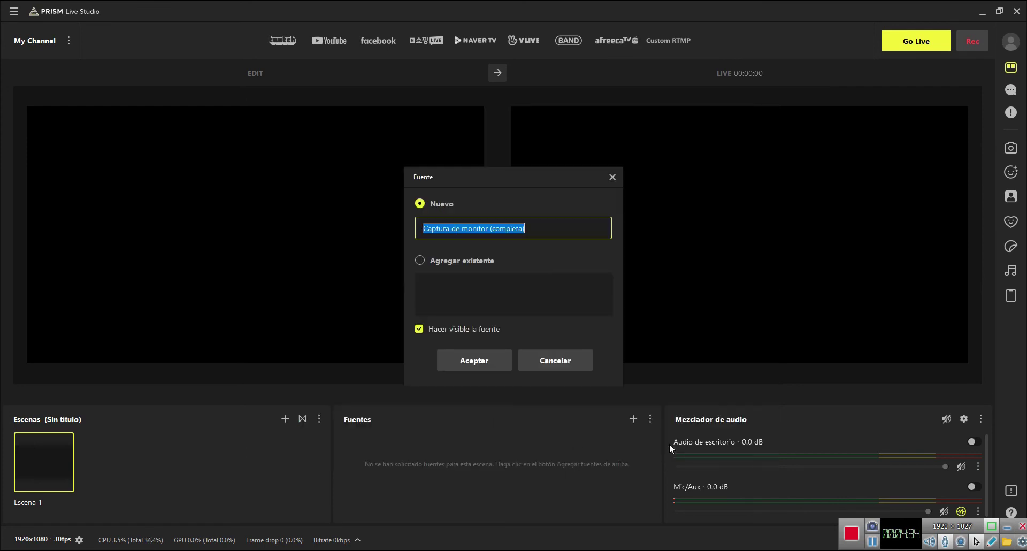
left_click(504, 366)
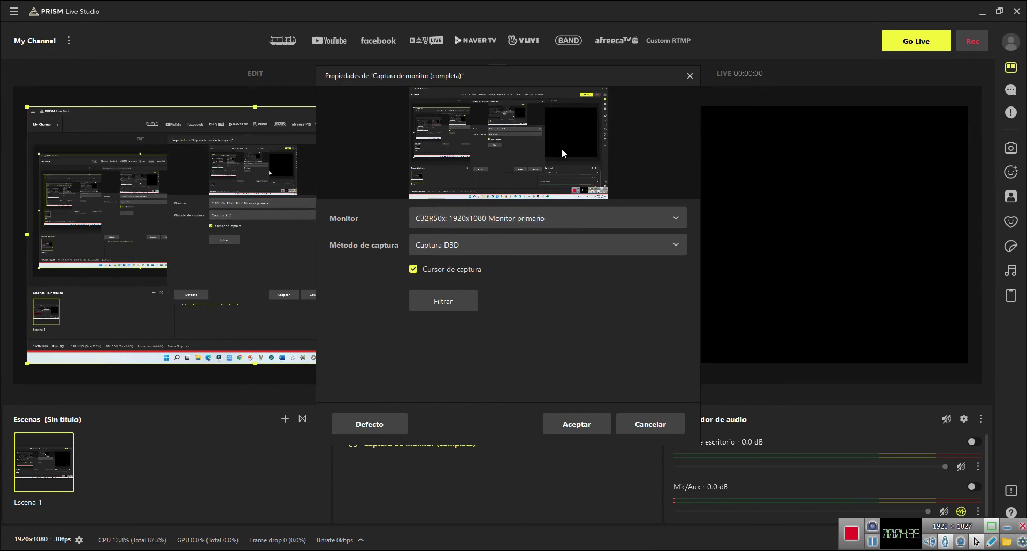
left_click(577, 424)
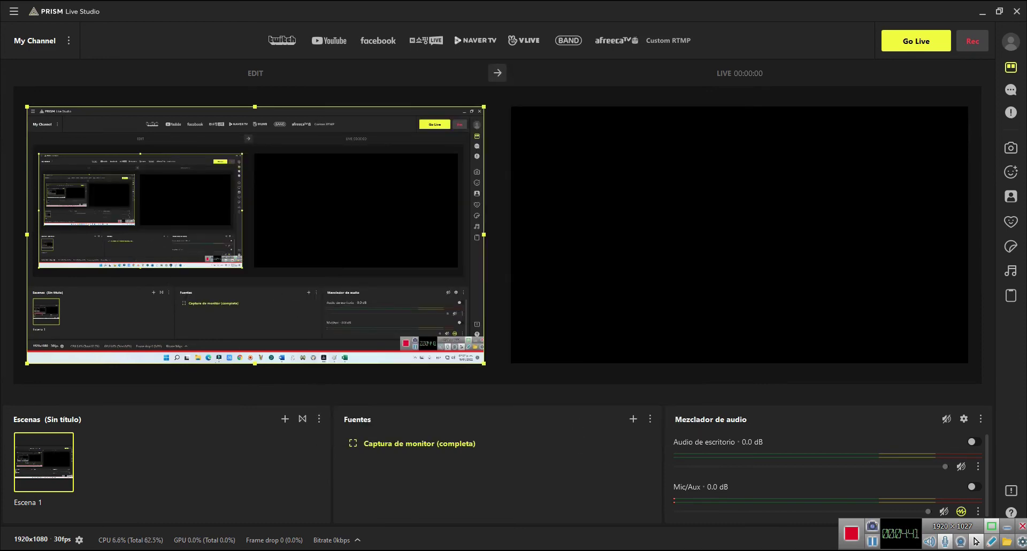
- Switch to File Explorer, play the PUBLICIDAD MR TEACHER video from the Escritorio folder, and minimize the Explorer window
key("super+e")
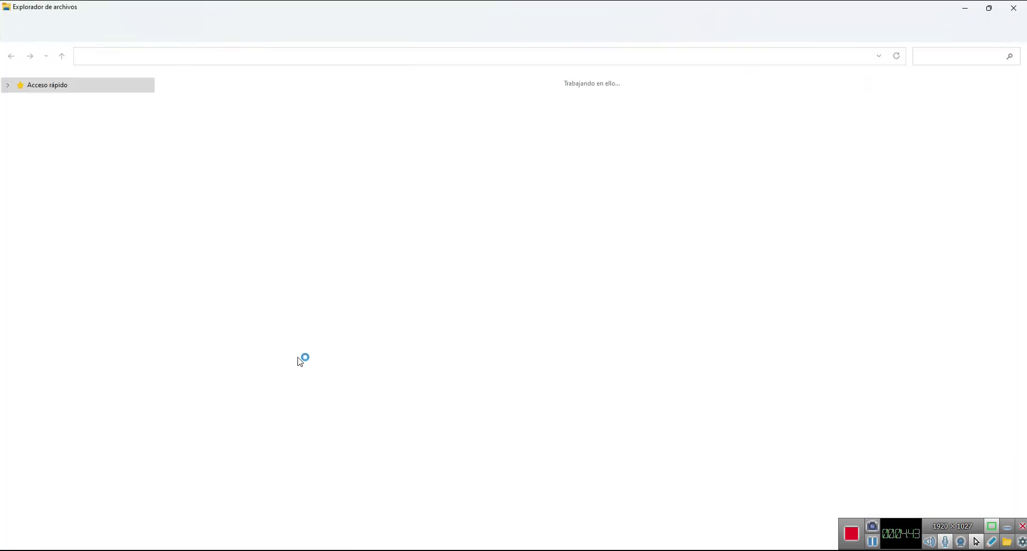
left_click(64, 160)
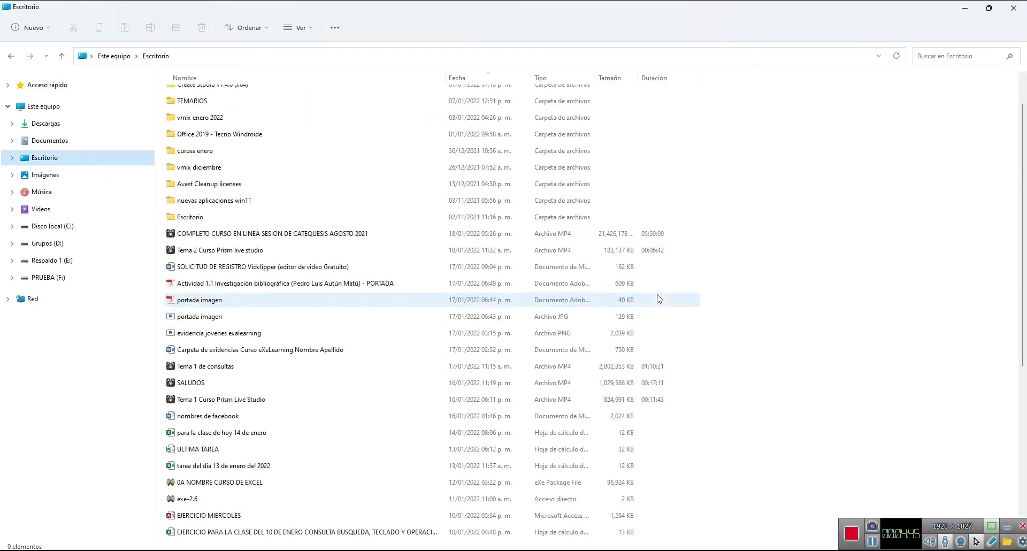
scroll(659, 297, "down", 6)
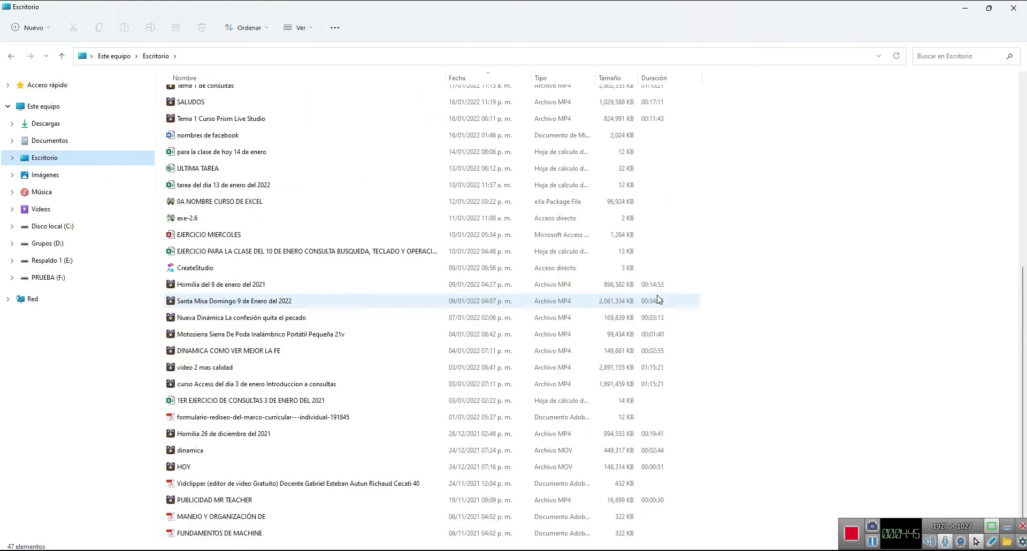
left_click(270, 504)
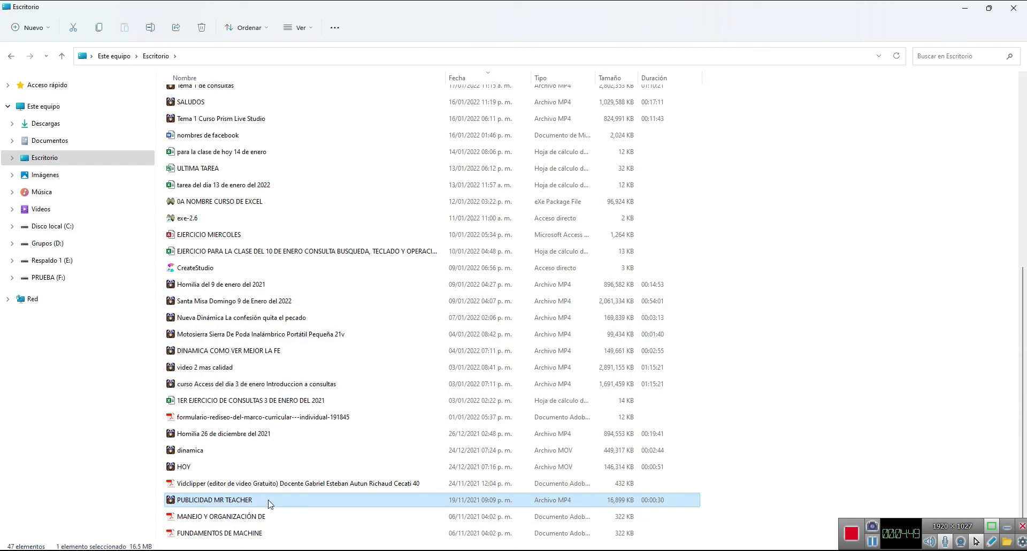
left_click(966, 9)
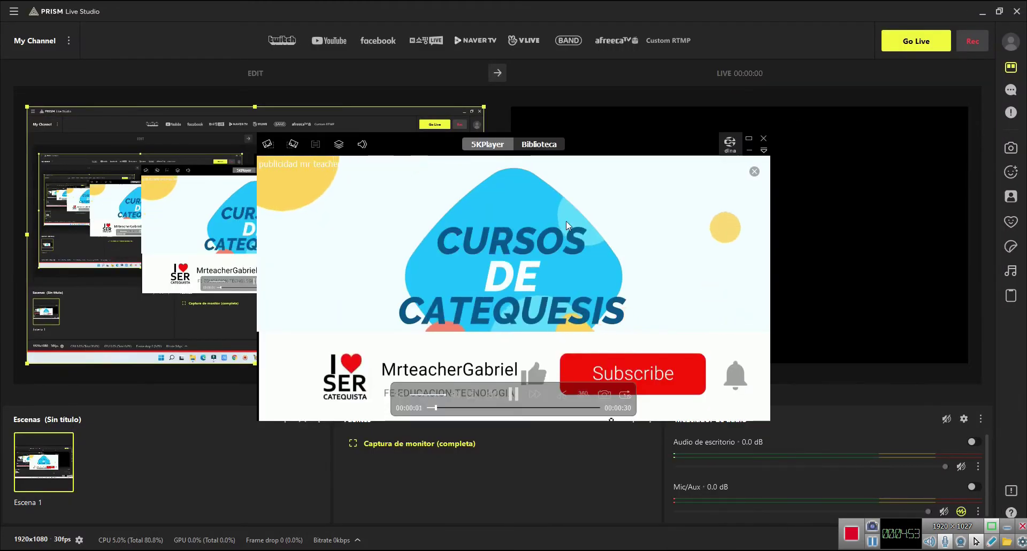
- Reposition the 5KPlayer window over the studio, unmute the Audio de escritorio channel, and maximize the player
left_click_drag(587, 170, 553, 153)
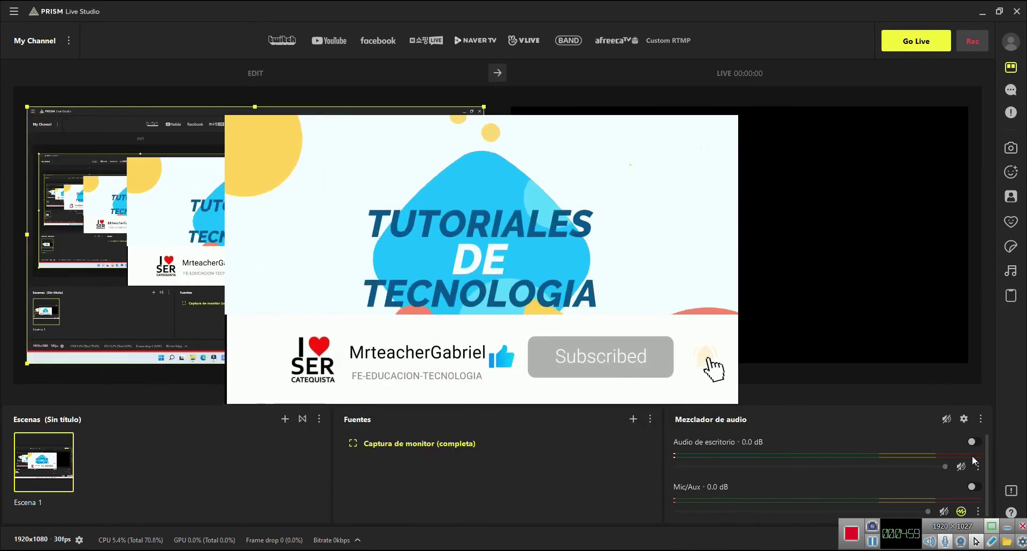
left_click(961, 466)
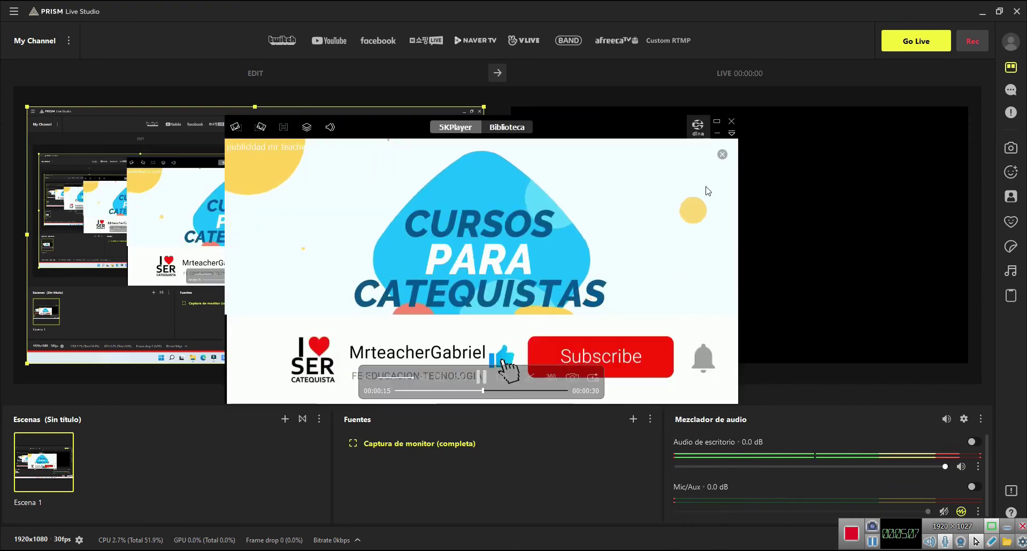
left_click(722, 127)
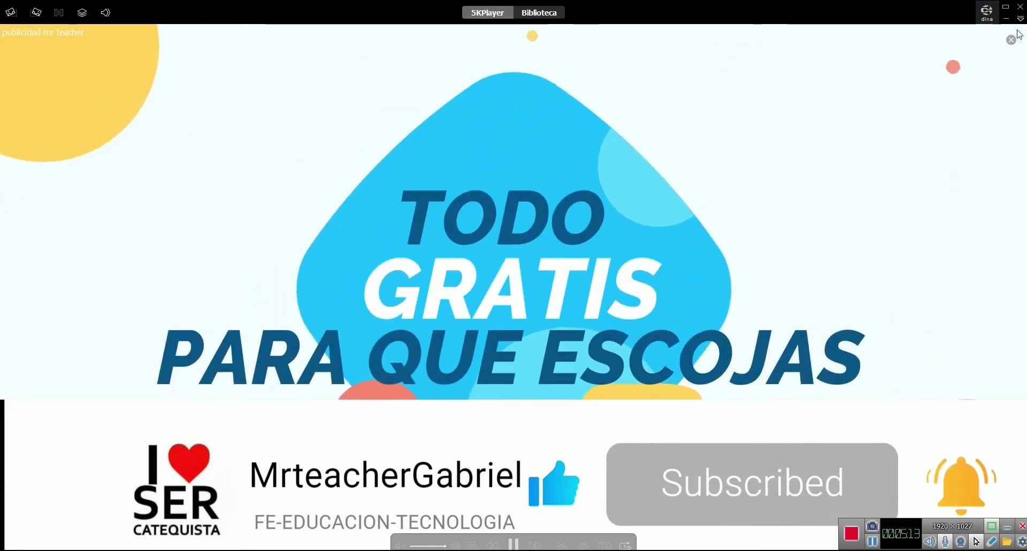
- Return to PRISM Live Studio, mute the Audio de escritorio channel, and send the monitor capture scene to the live output
key("alt+Tab")
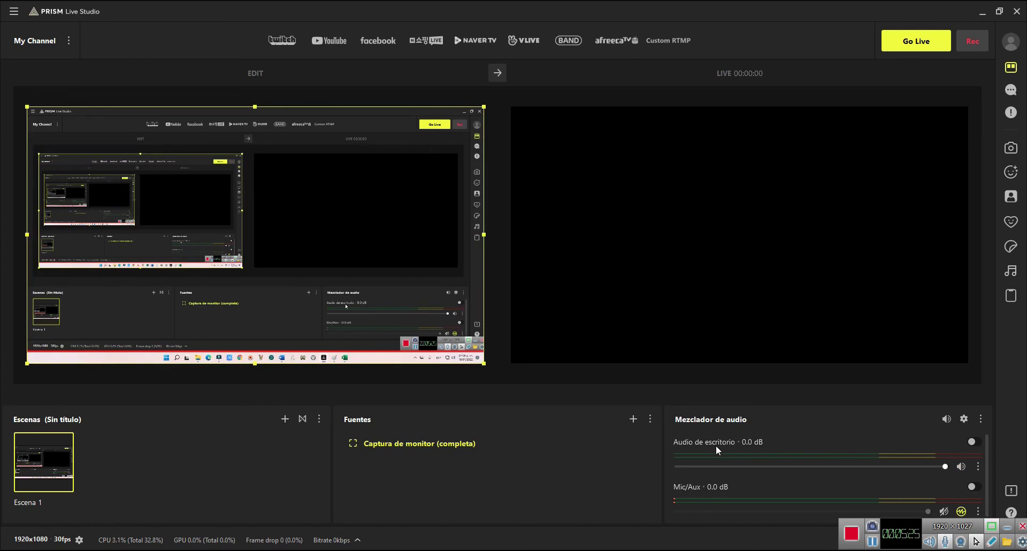
left_click(961, 466)
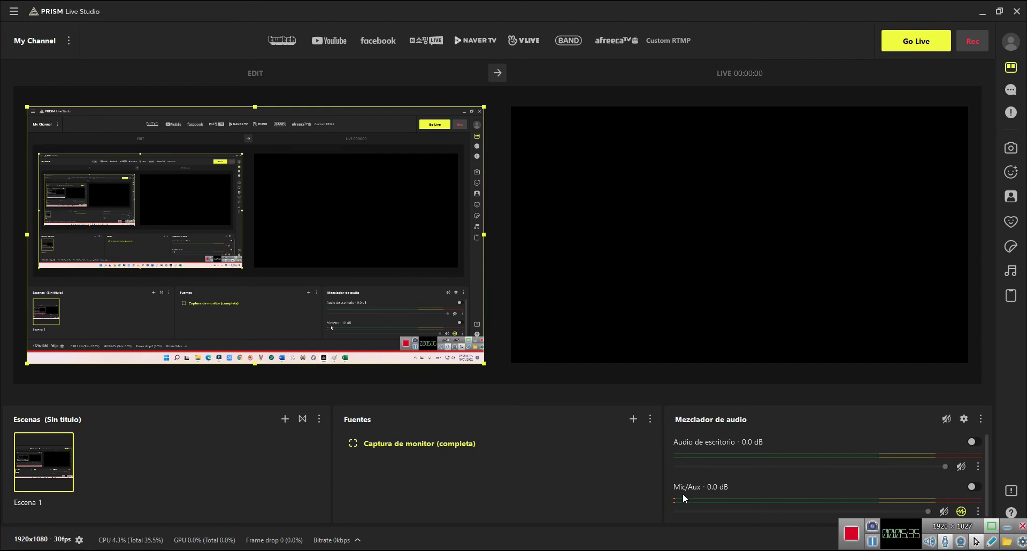
left_click(496, 79)
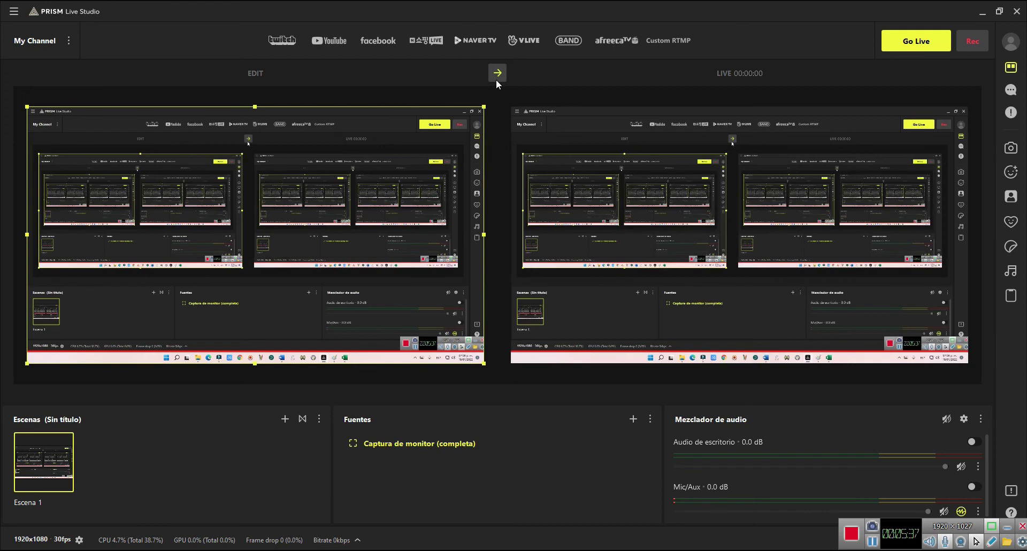